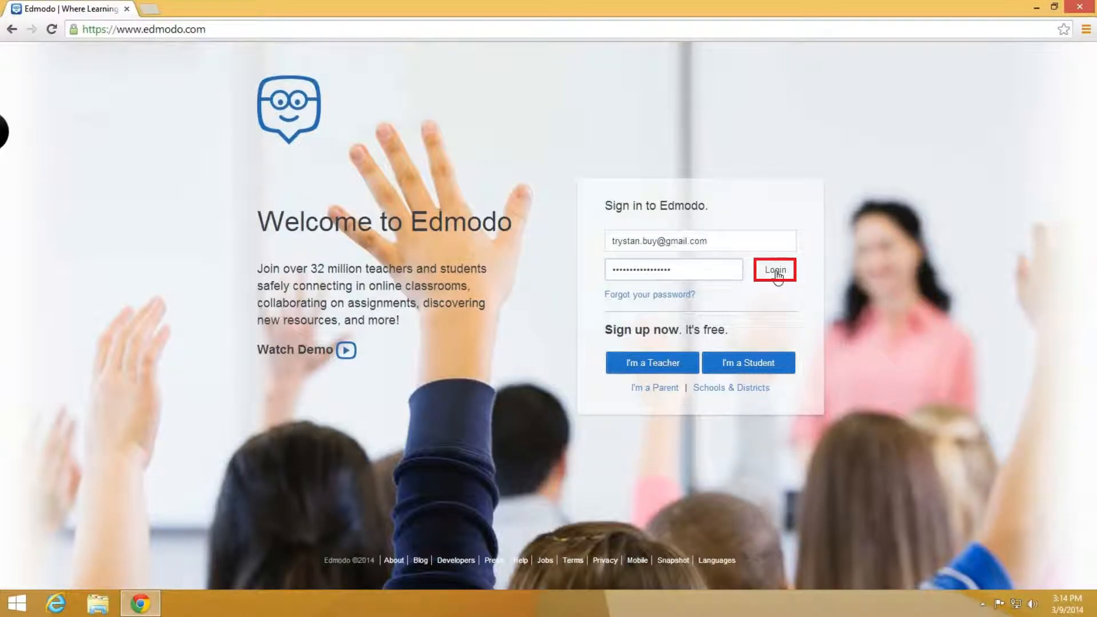
- Sign in to the teacher account and dismiss the classroom setup tip
left_click(776, 273)
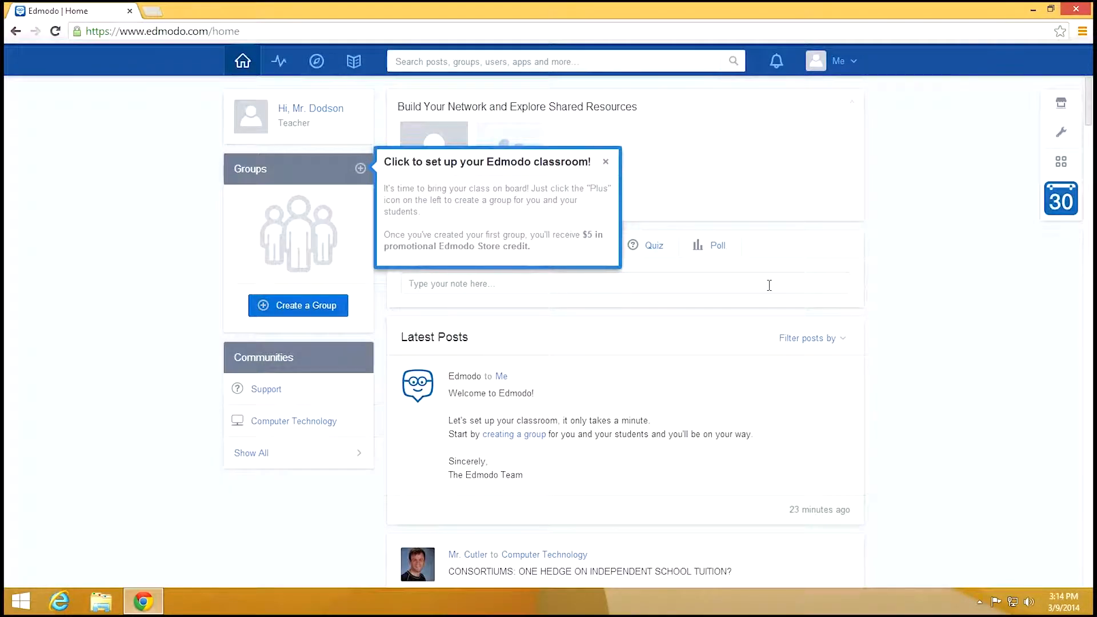
left_click(605, 162)
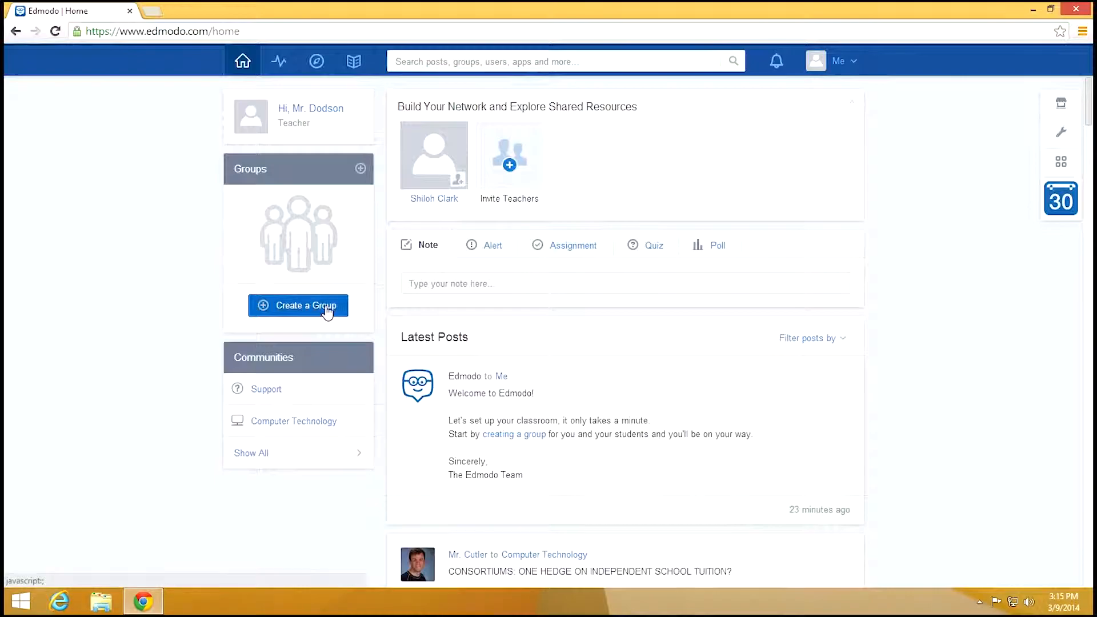
- Create the technology class group for grades 9th–12th Computer Technology, described 'This is a test'
left_click(324, 308)
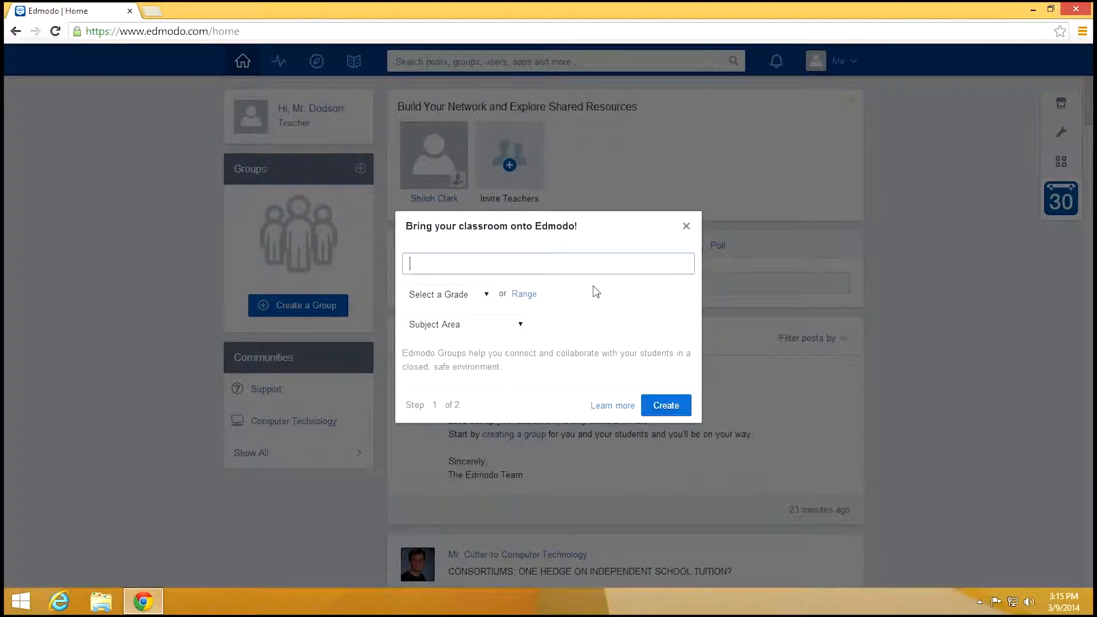
type("Dodson's Technology Class")
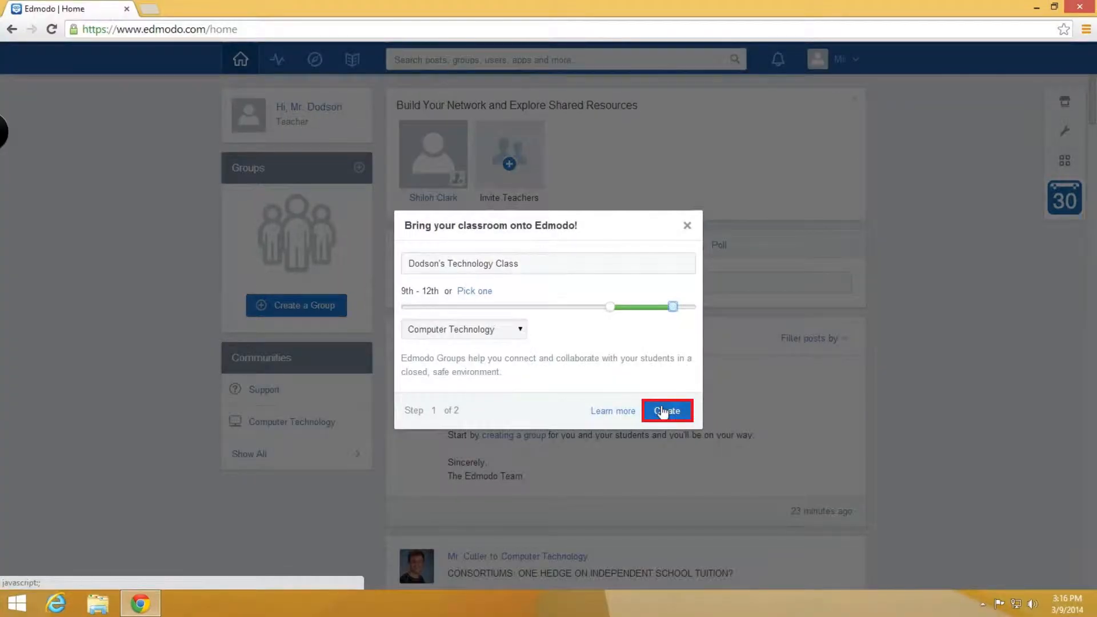
left_click(662, 411)
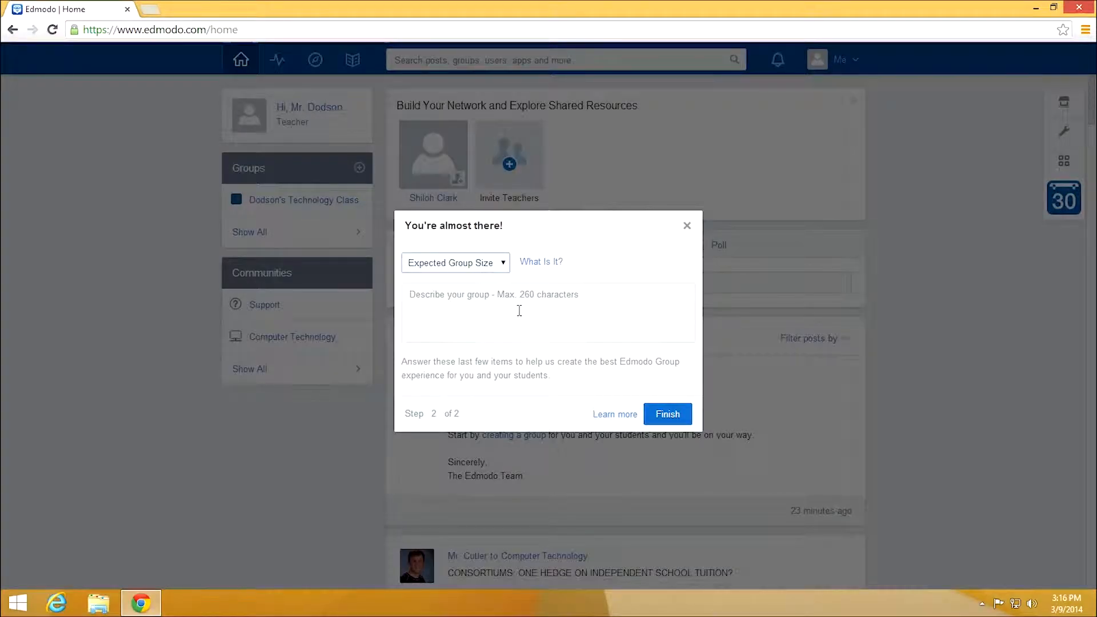
left_click(521, 311)
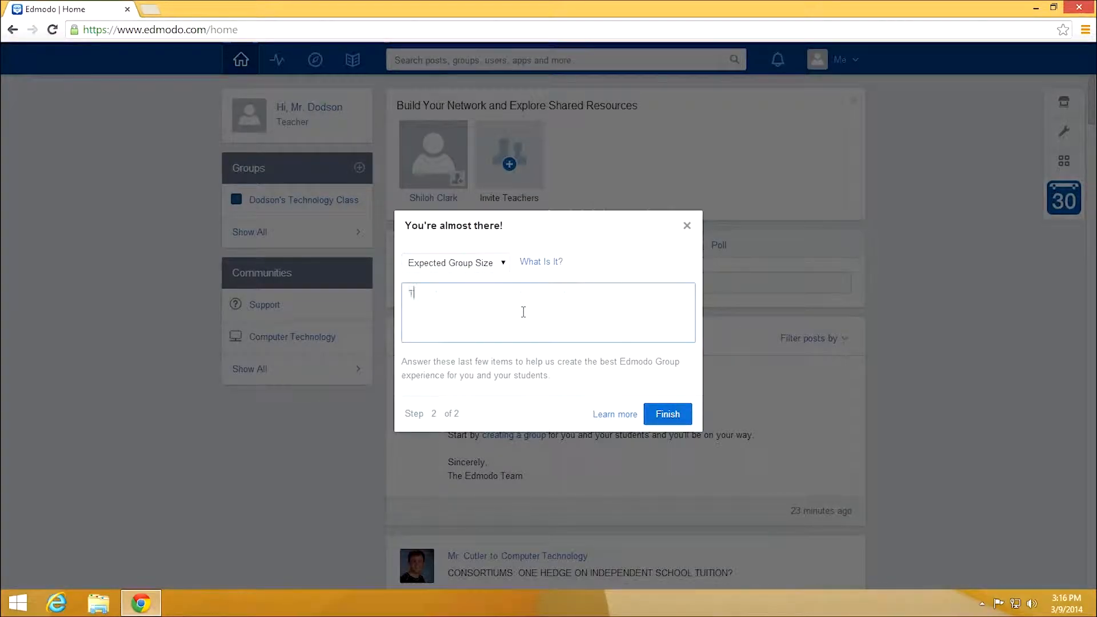
type("This is a test.")
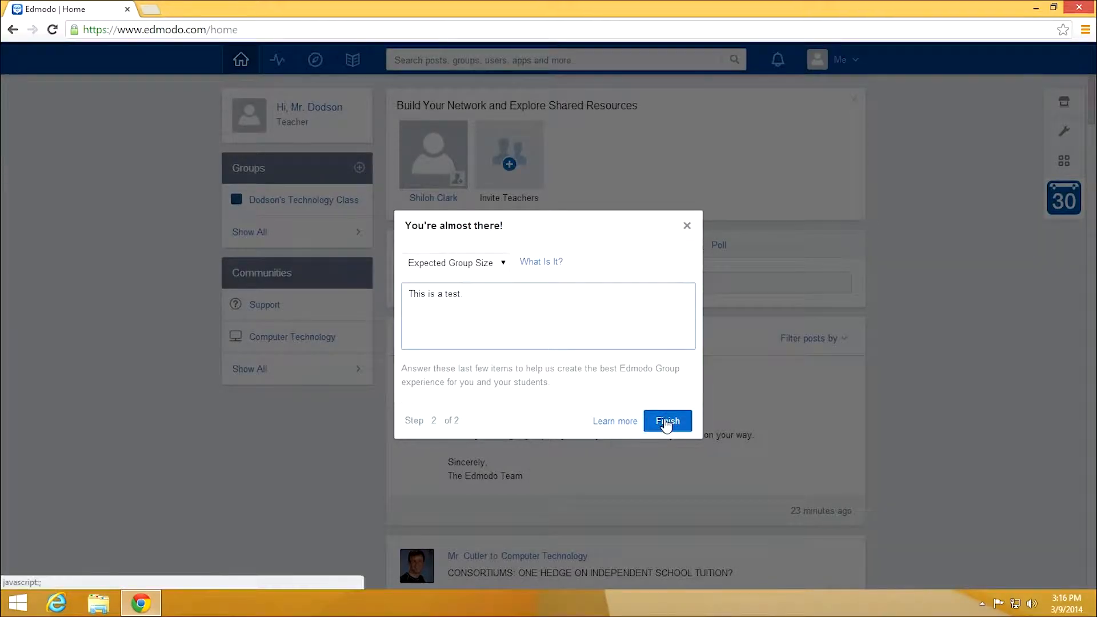
left_click(666, 425)
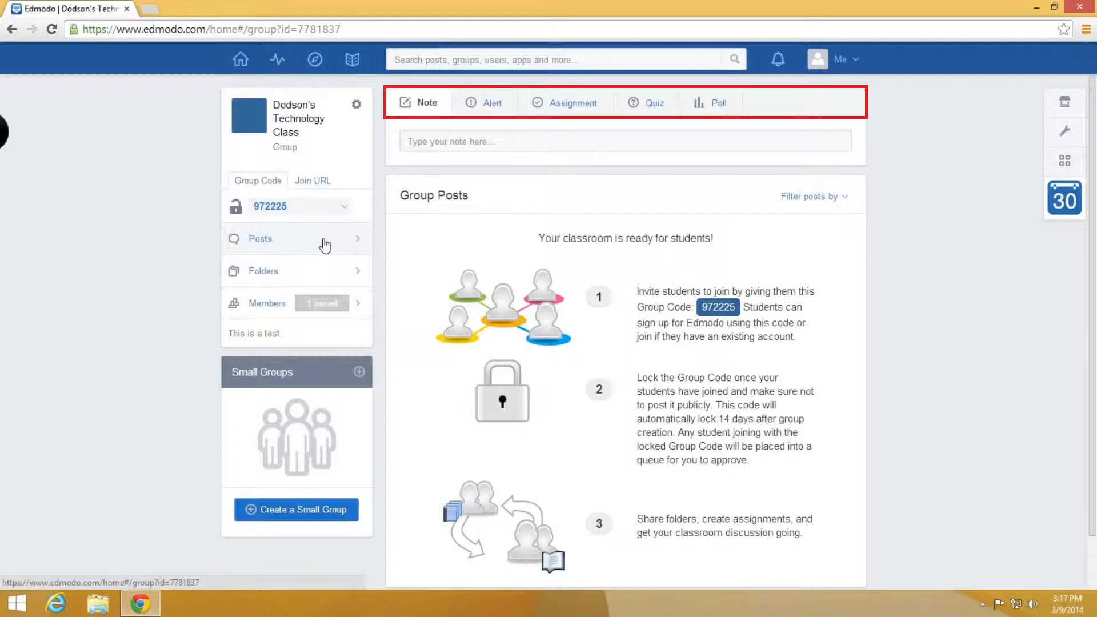
- Post a note reading 'Test' to the class group
left_click(455, 141)
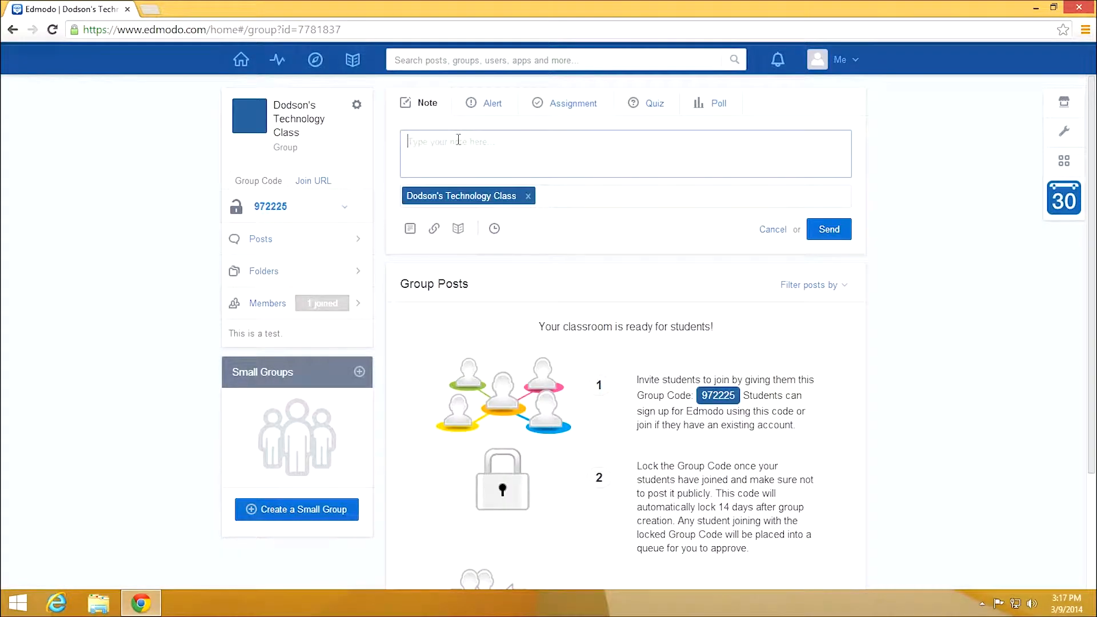
type("Test")
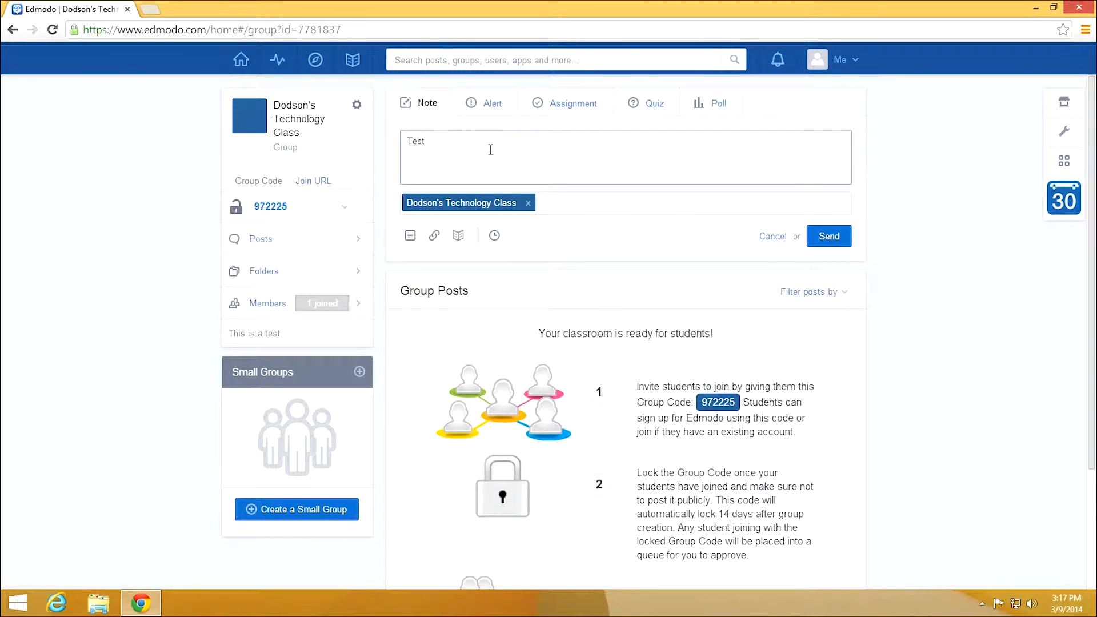
left_click(835, 239)
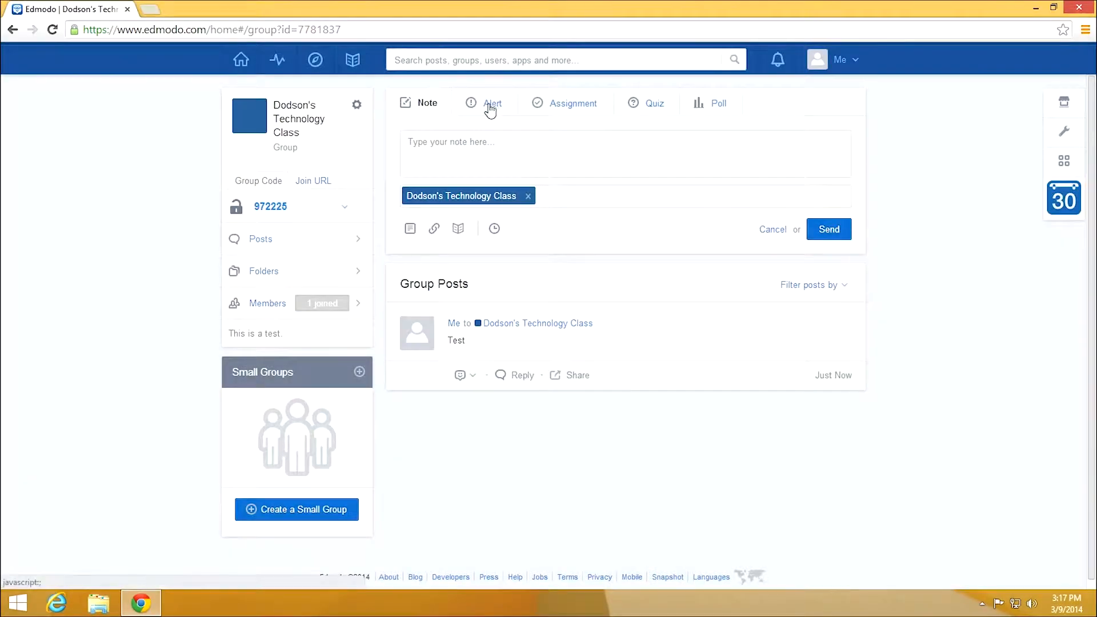
- Post an alert reading 'TEST!' to the class group
left_click(490, 106)
left_click(511, 142)
type("TEST!")
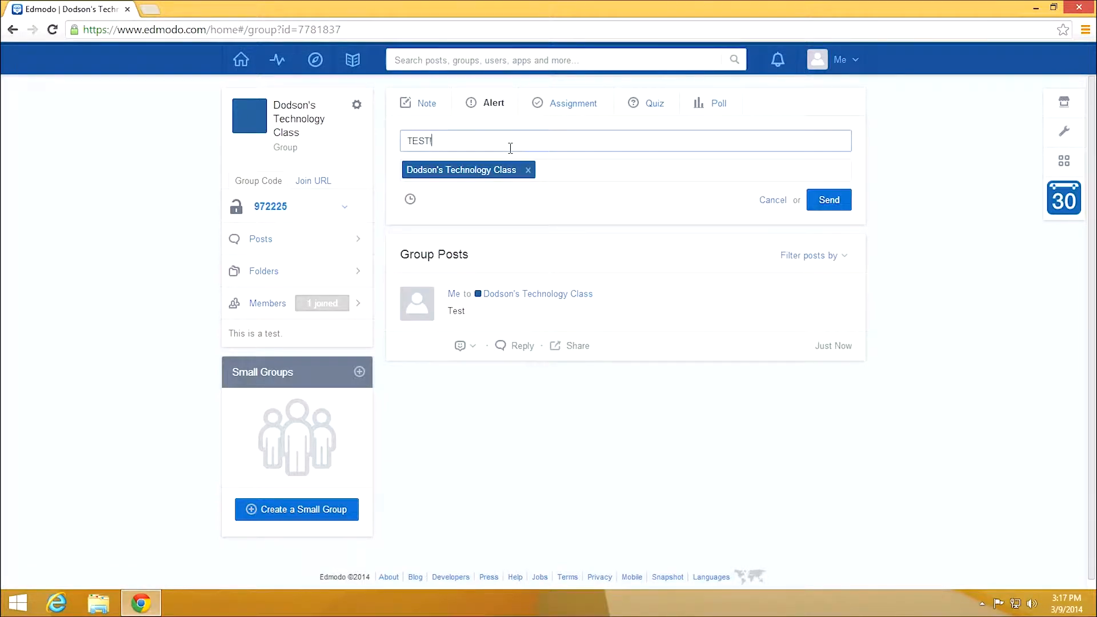
left_click(834, 201)
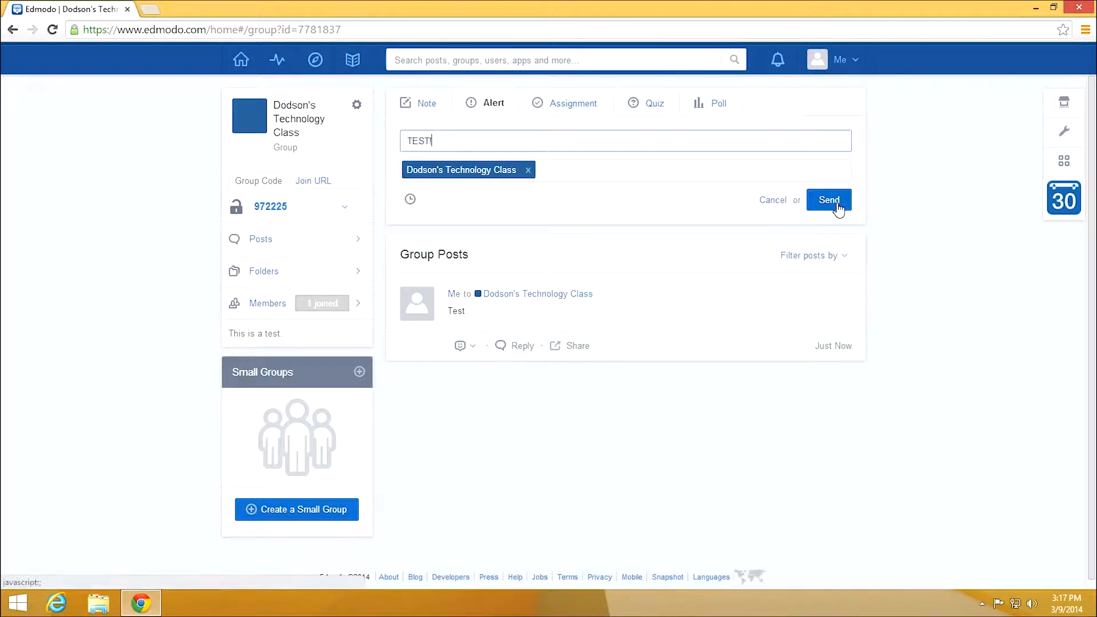
left_click(566, 103)
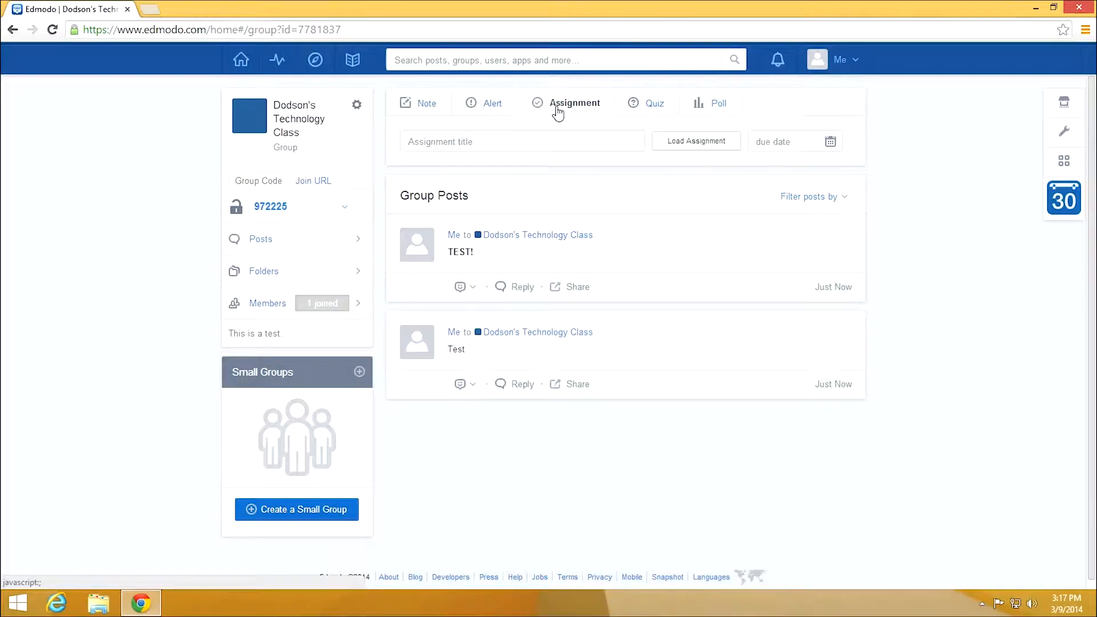
- Draft assignment 'Tech 101', described 'Chapter 1 Assignment 1', due 03/12/2014, locked after due date
left_click(630, 141)
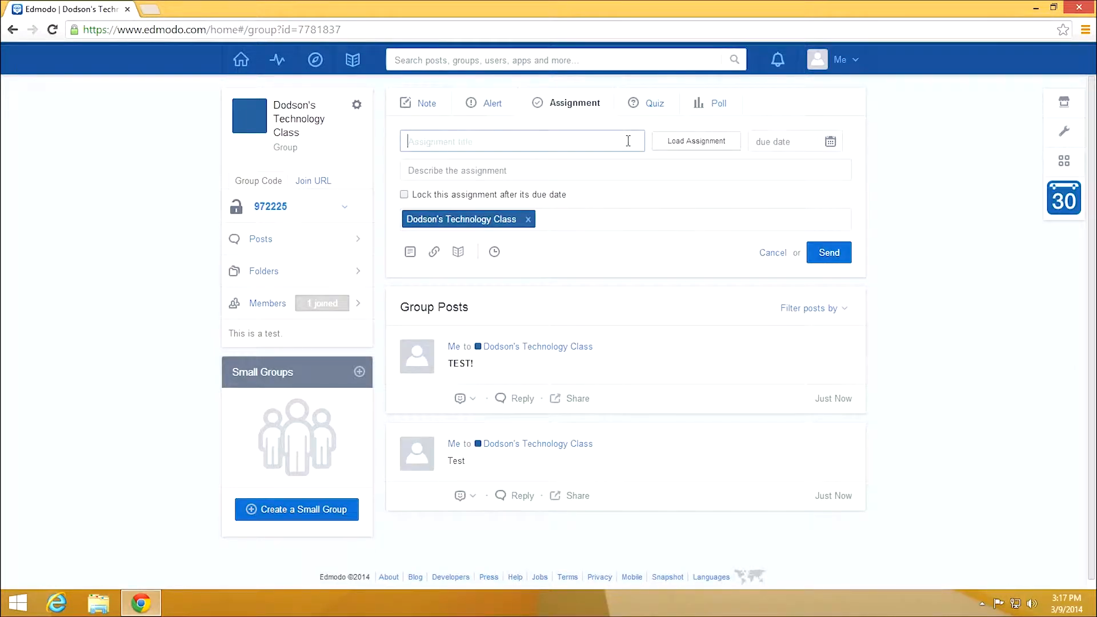
type("Tech 101")
left_click(618, 167)
type("Chapter 1 Assignment 1")
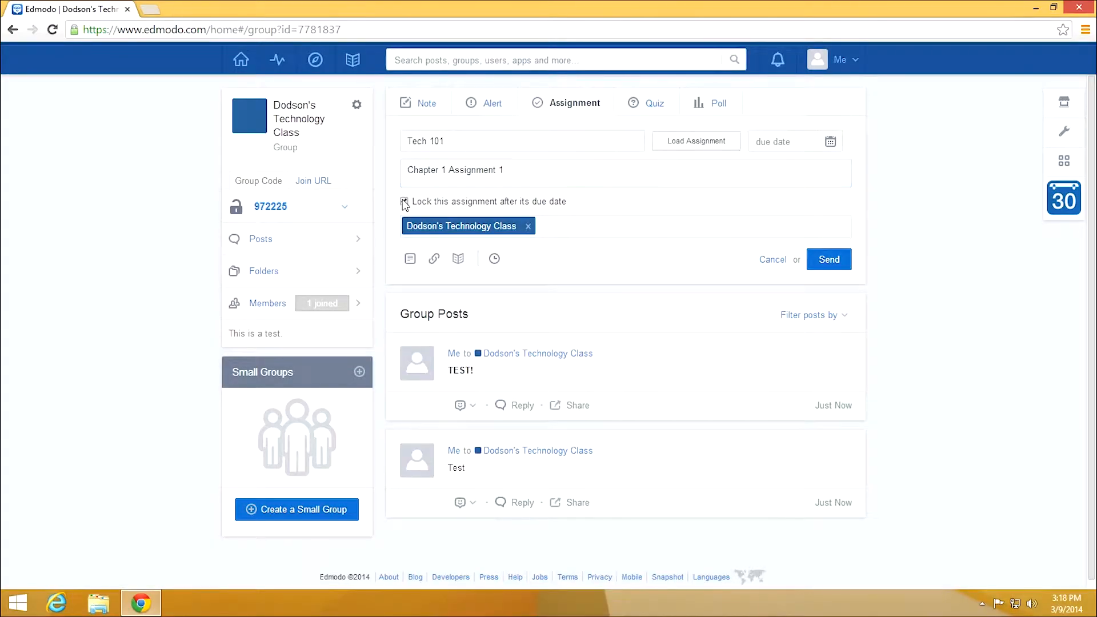
left_click(404, 202)
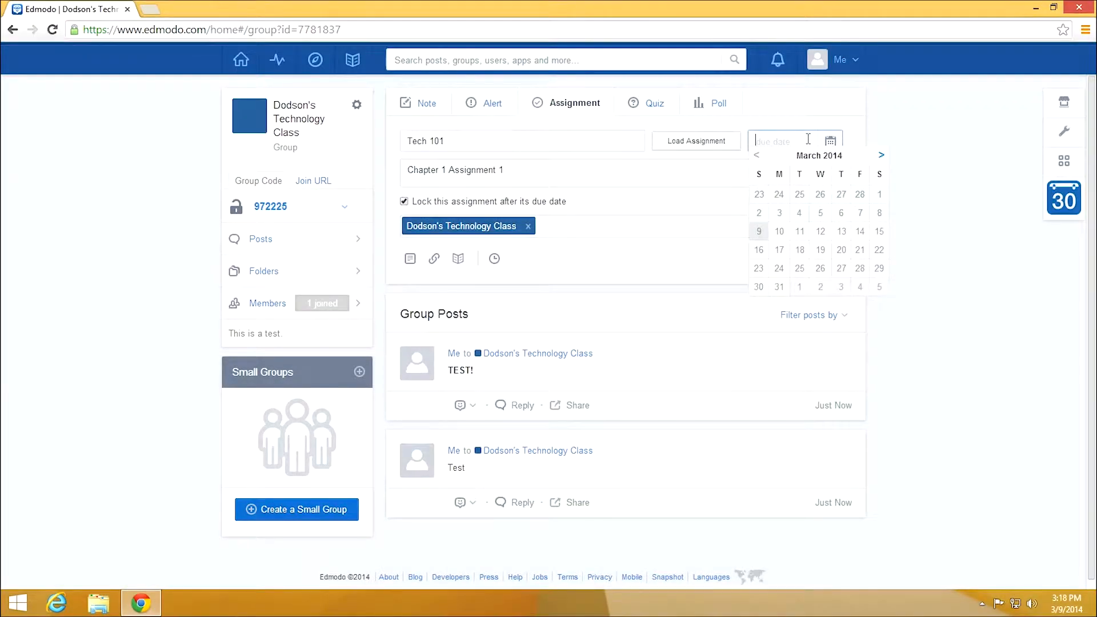
left_click(823, 236)
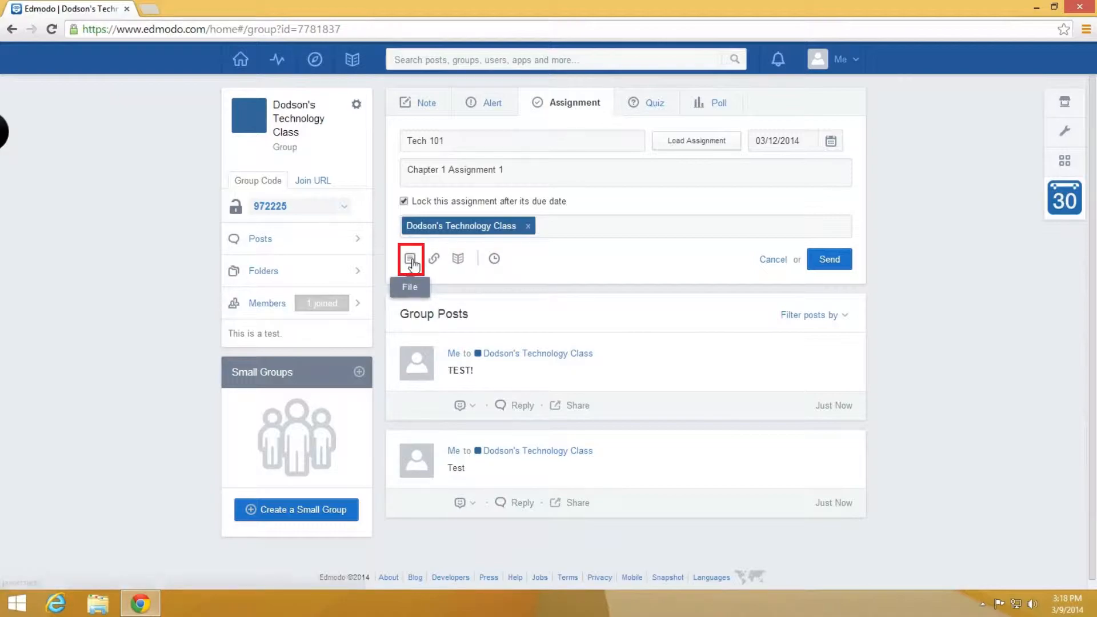
- Attach the Ethnography Final Draft U6A1 document to the Tech 101 assignment
left_click(412, 261)
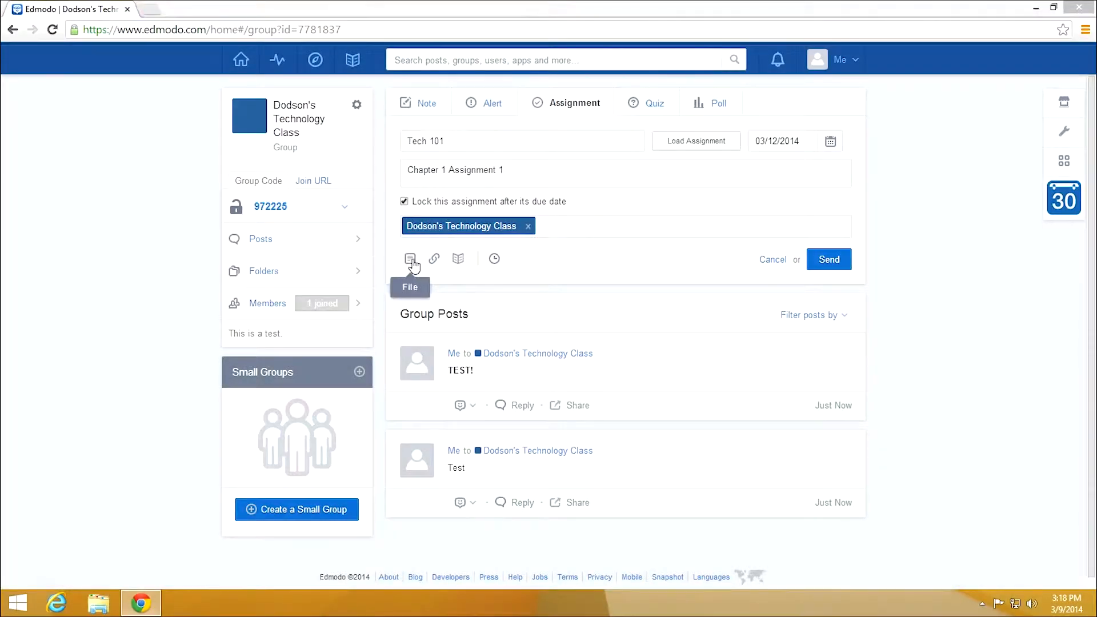
left_click(411, 260)
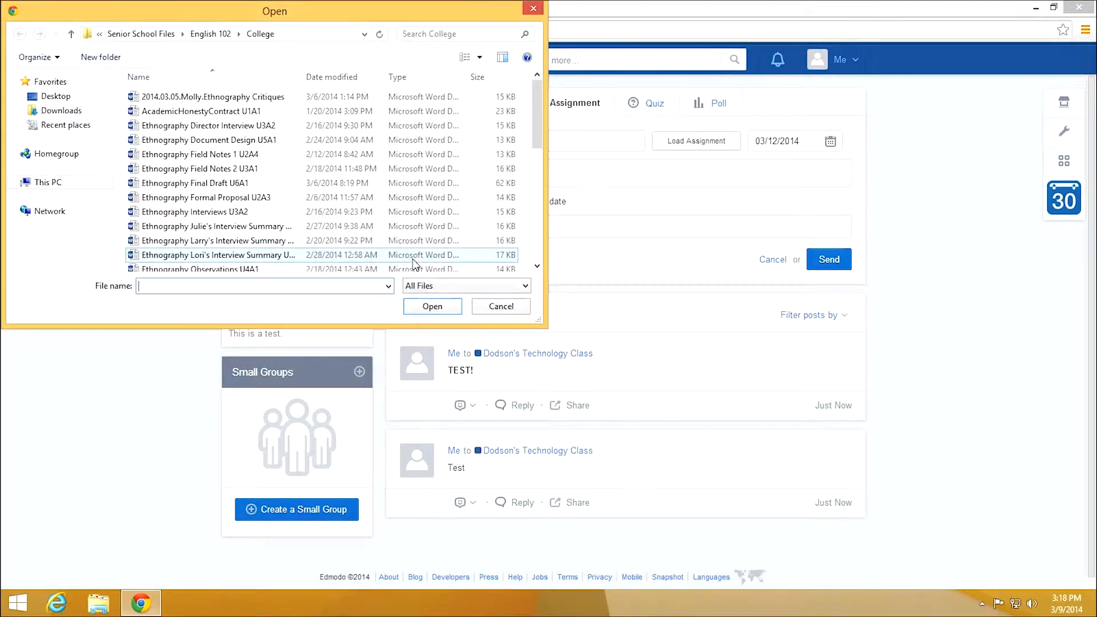
left_click(274, 183)
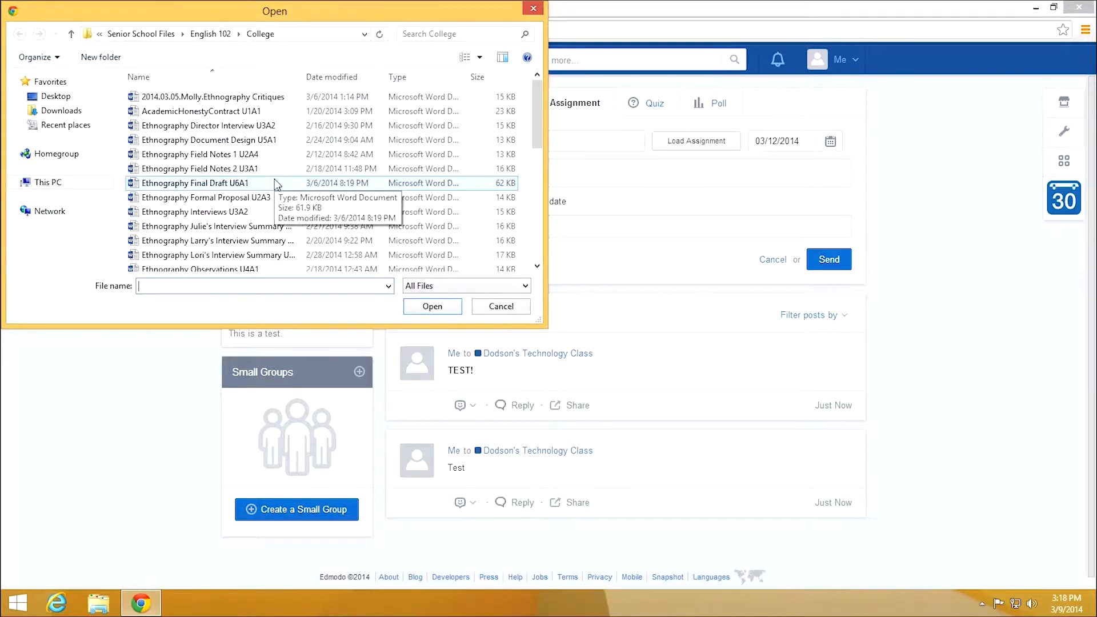
left_click(274, 183)
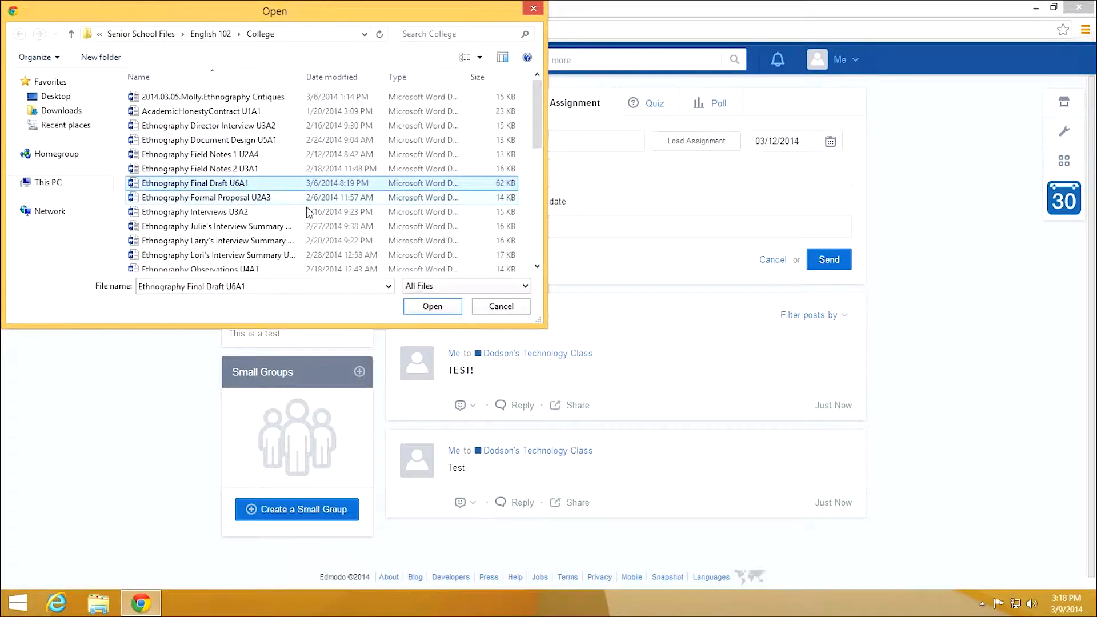
left_click(432, 306)
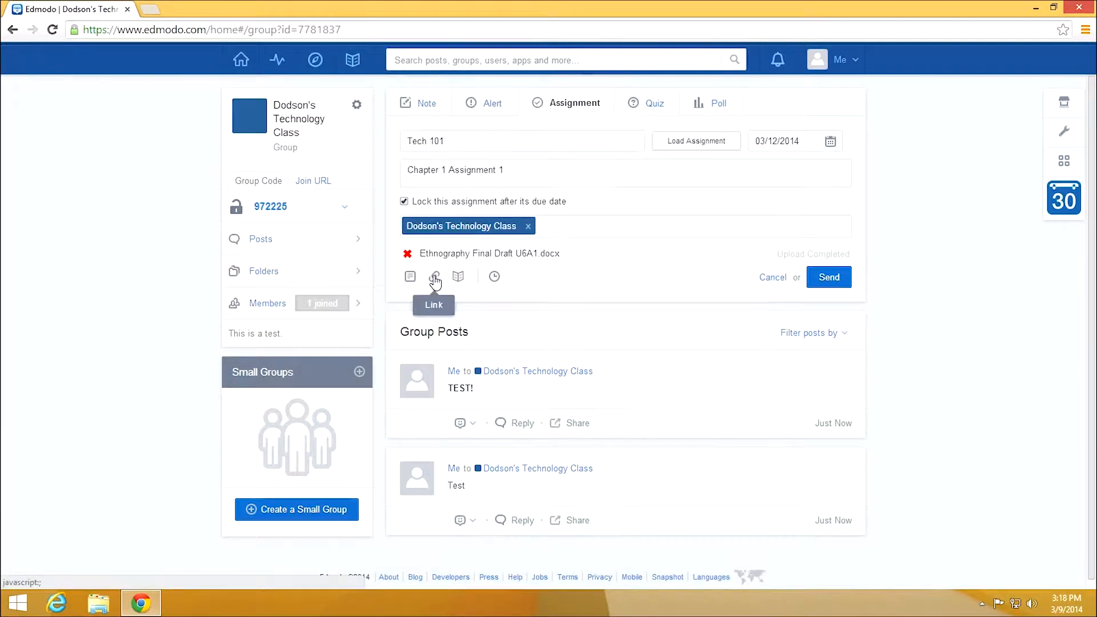
- Try the link attachment option, cancel it, then browse the library for attachments
left_click(435, 278)
left_click(548, 375)
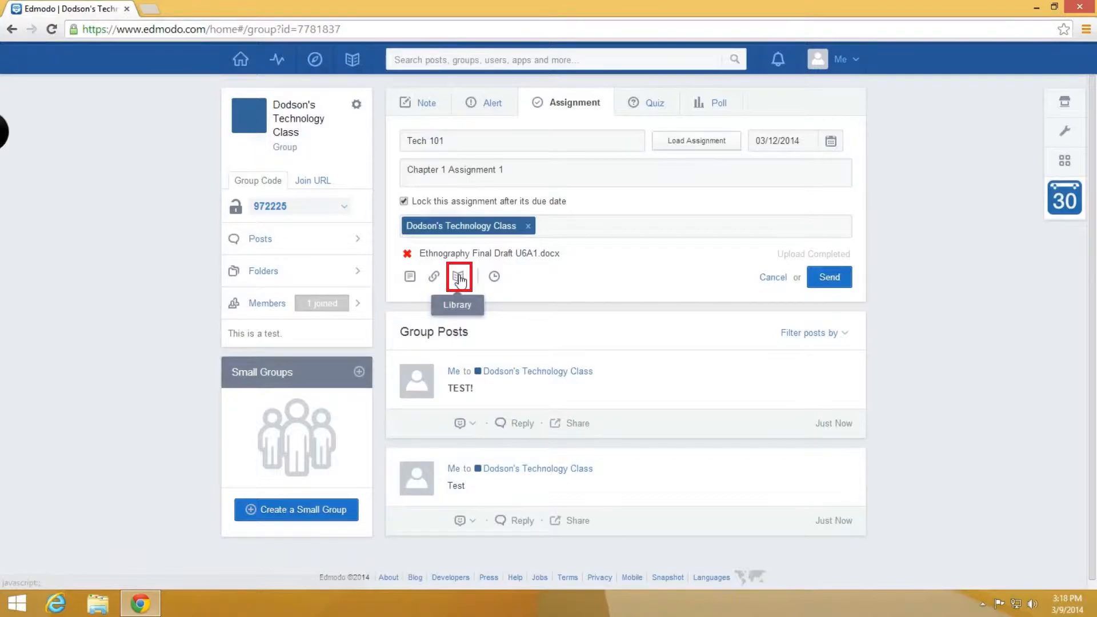
left_click(460, 278)
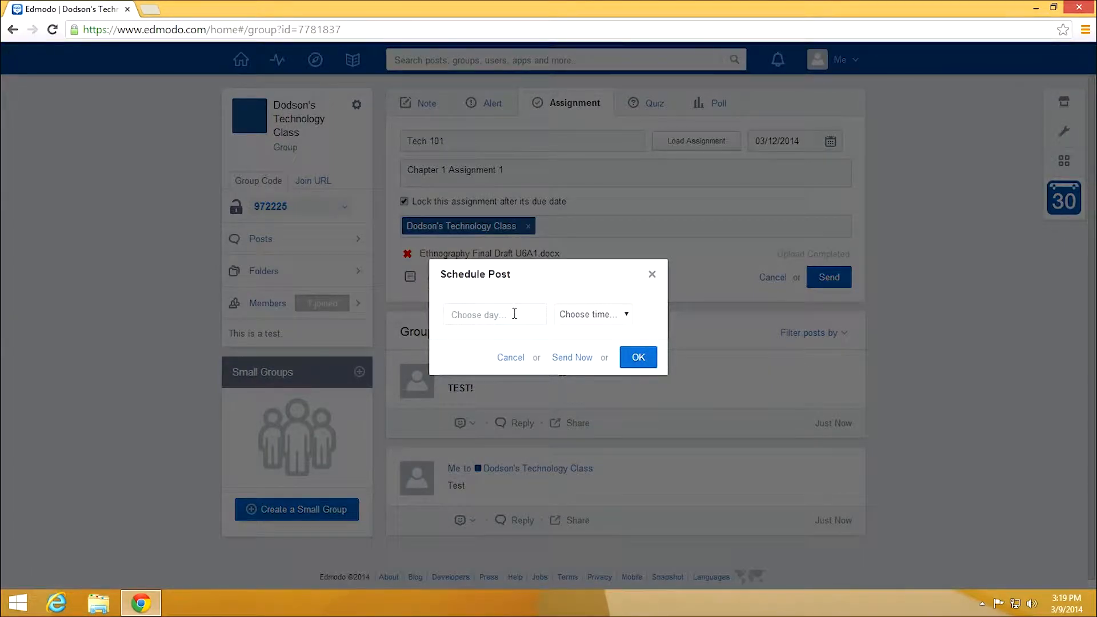
- Schedule Tech 101 to post on March 11, 2014 at 12:00 PM and send it
left_click(516, 313)
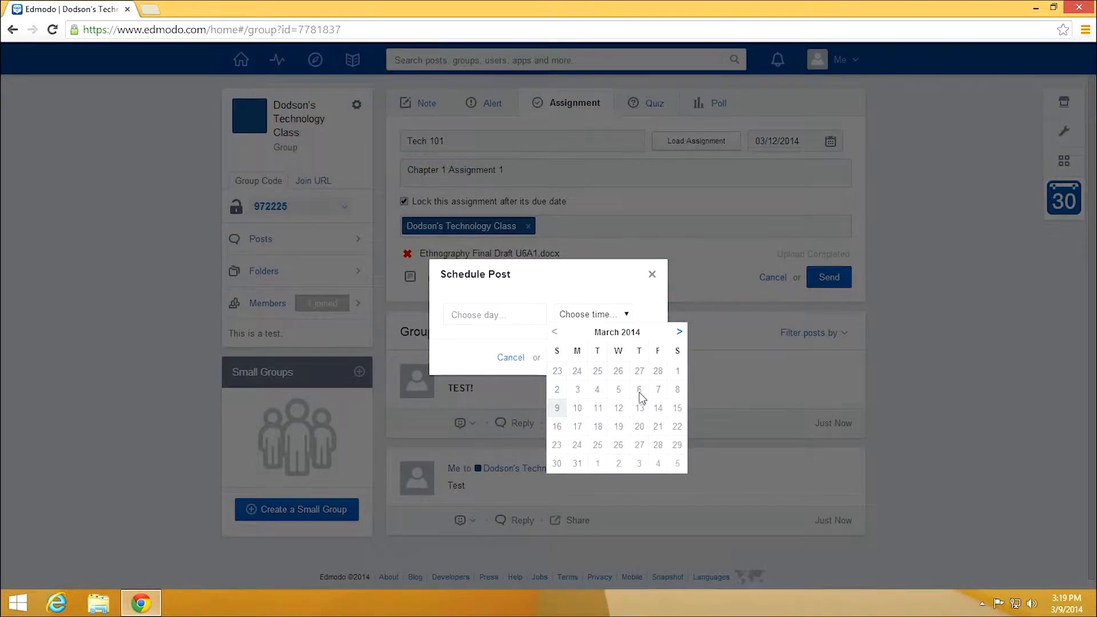
left_click(603, 412)
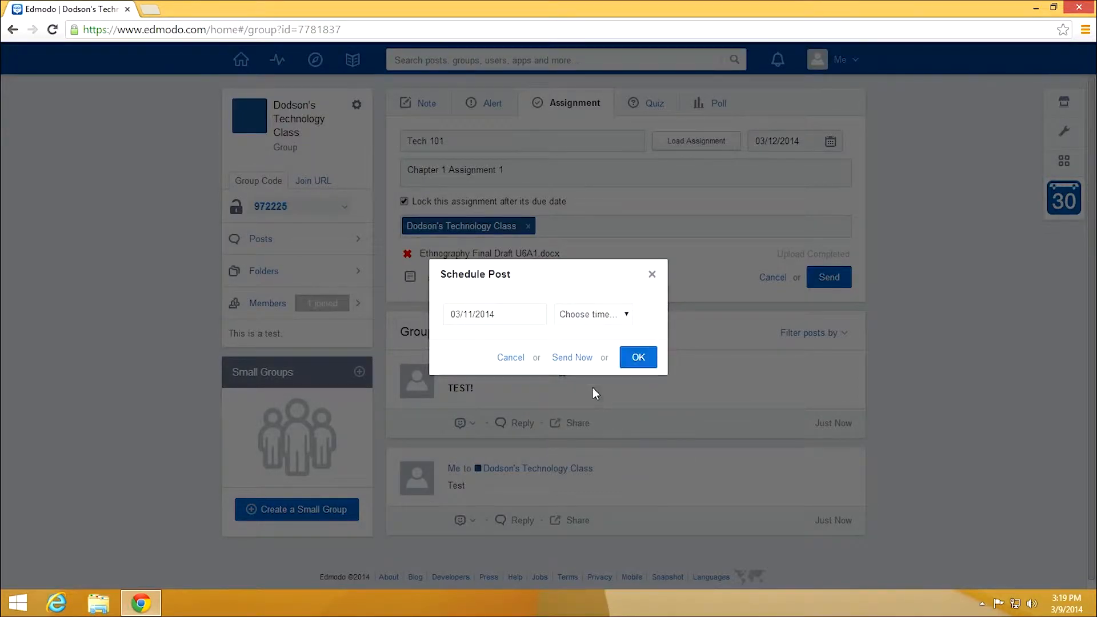
left_click(598, 319)
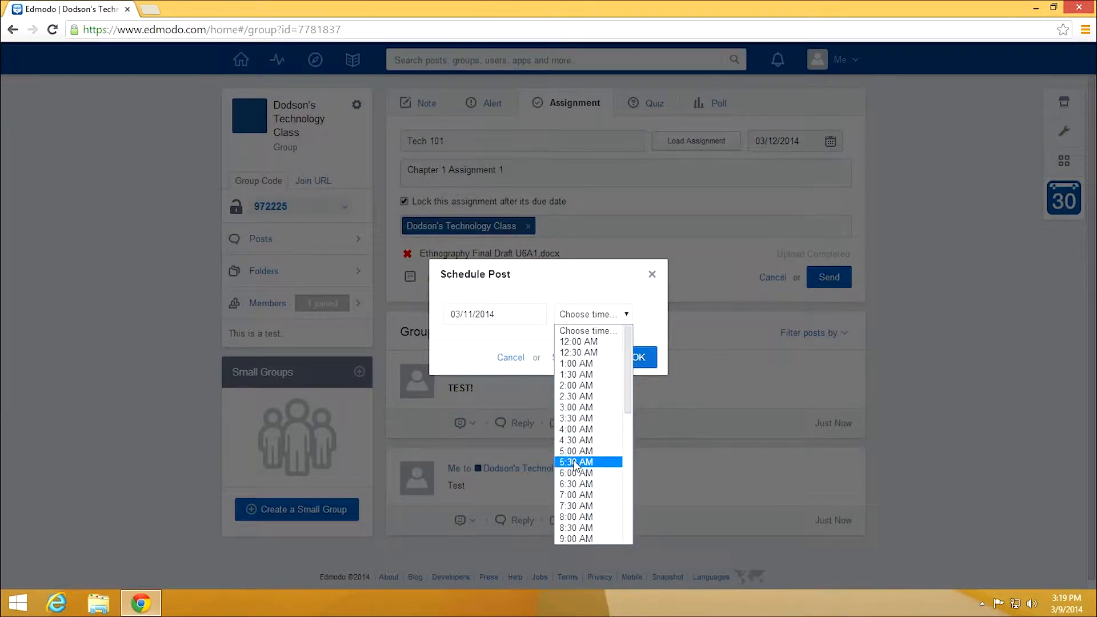
scroll(588, 434, "down", 3)
left_click(588, 402)
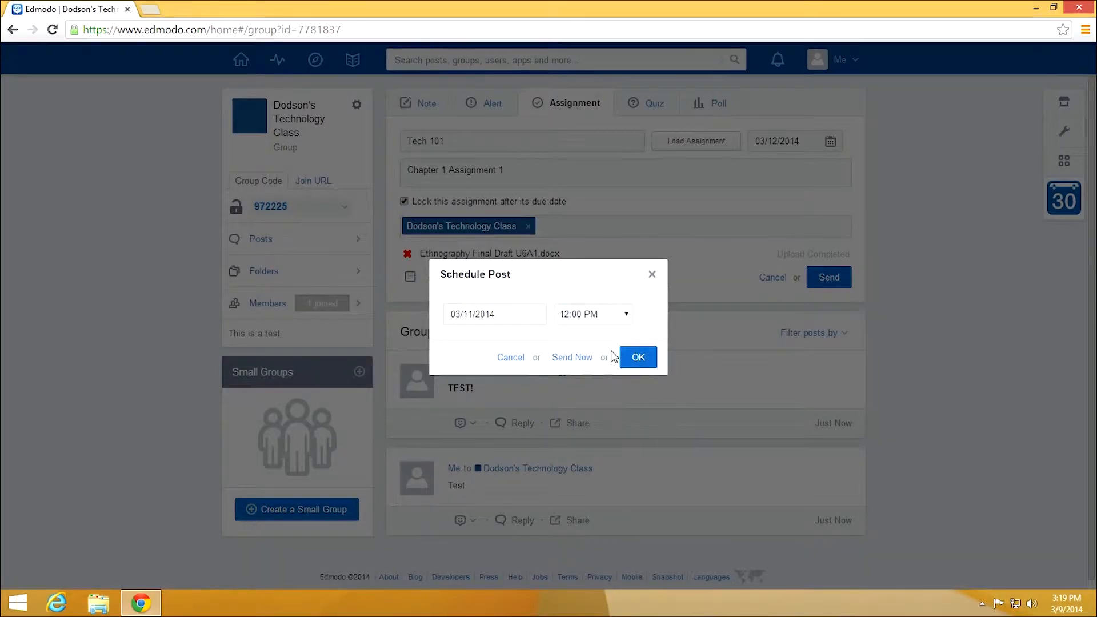
left_click(635, 356)
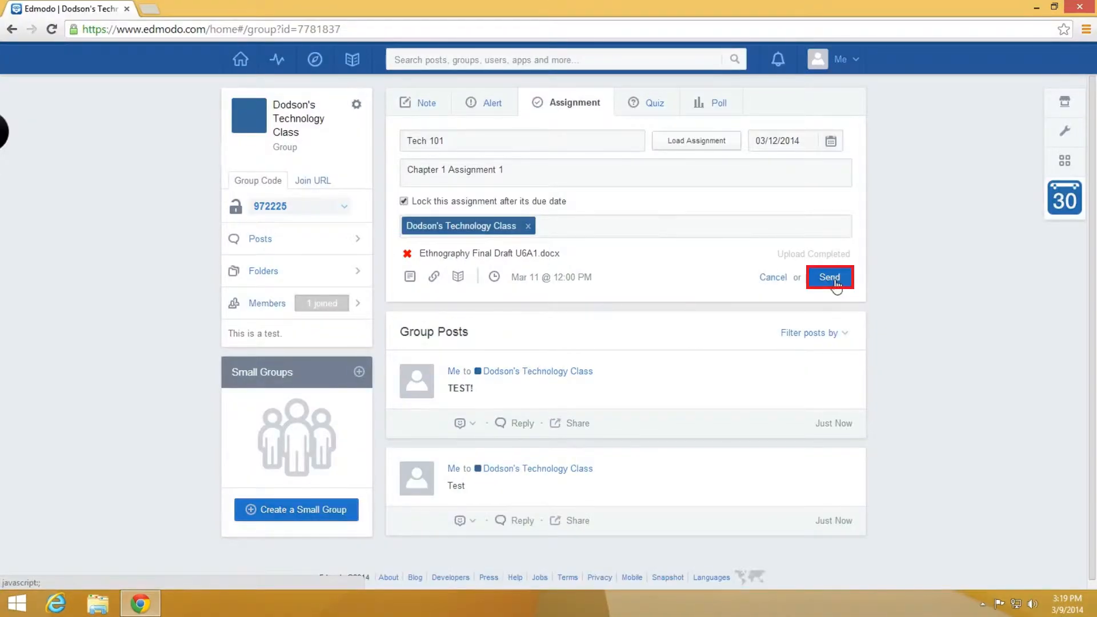
left_click(833, 278)
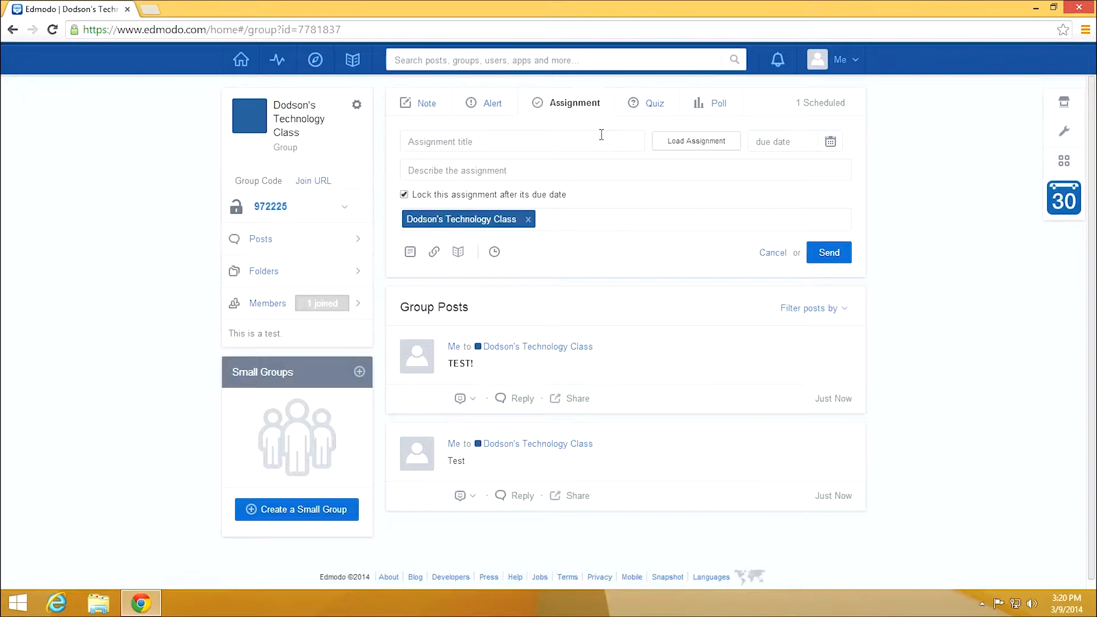
- Post the 'Who is the best teacher?' poll, then open Scheduled Posts showing Tech 101
left_click(645, 105)
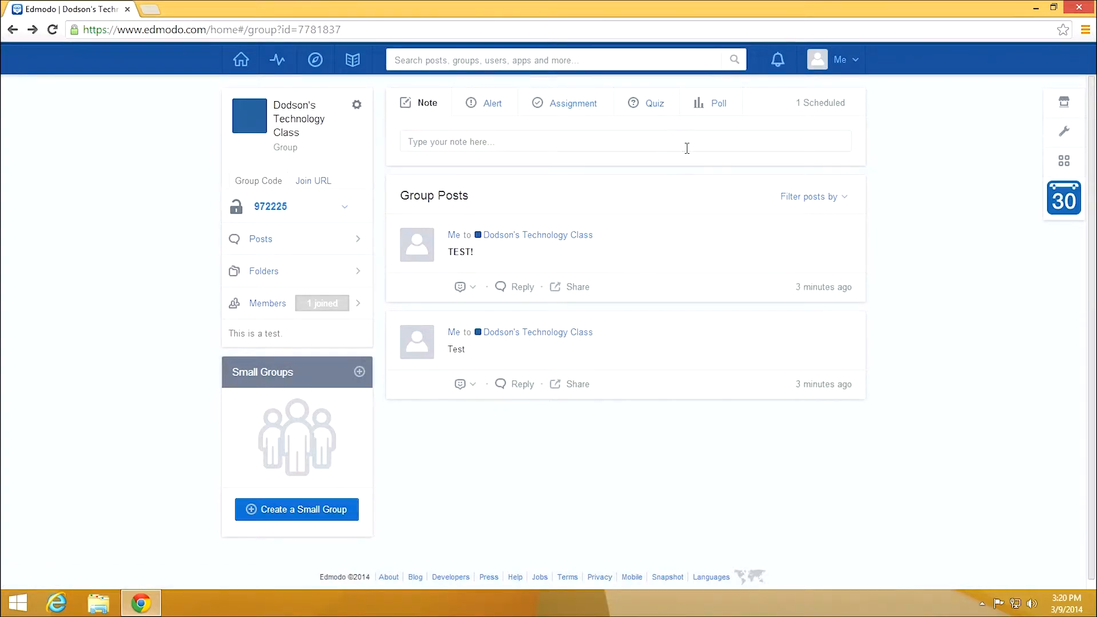
left_click(718, 109)
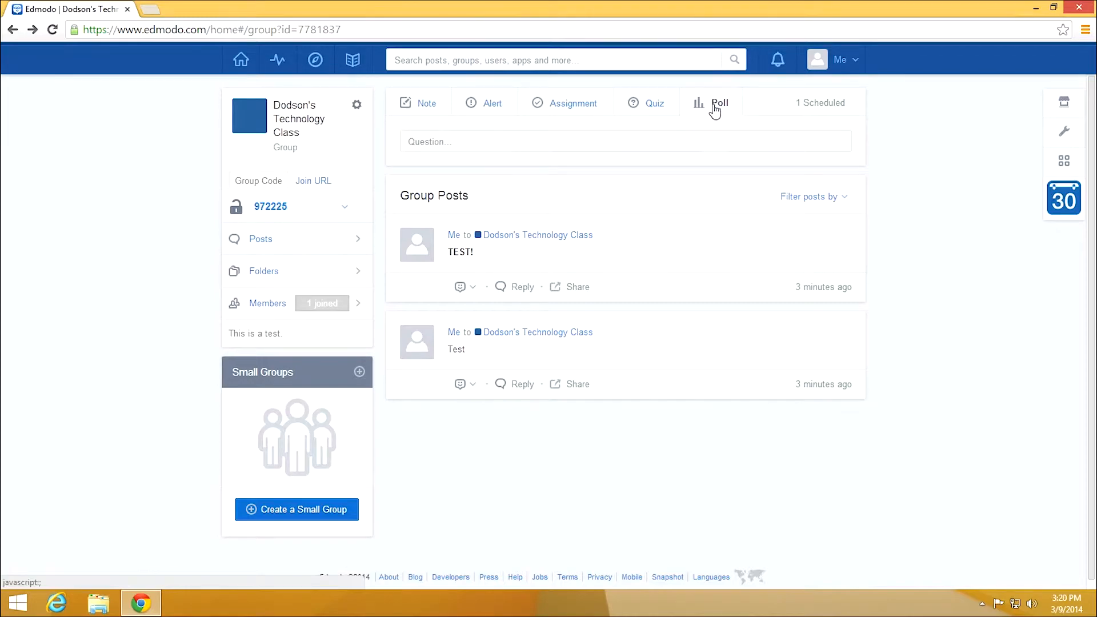
left_click(683, 132)
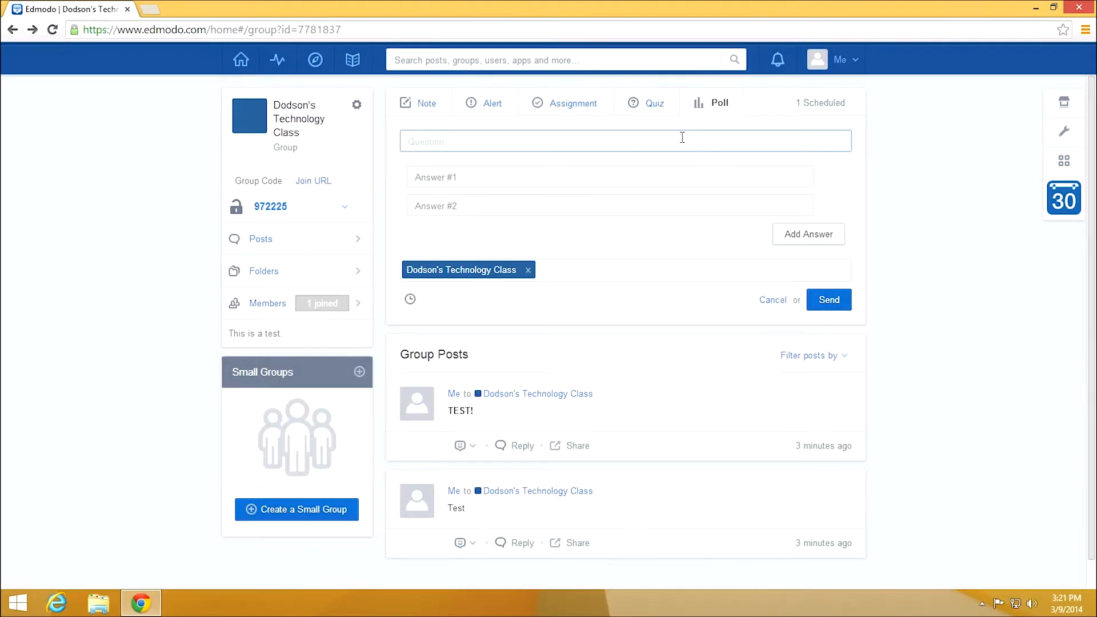
type("Whe")
key("BackSpace")
key("BackSpace")
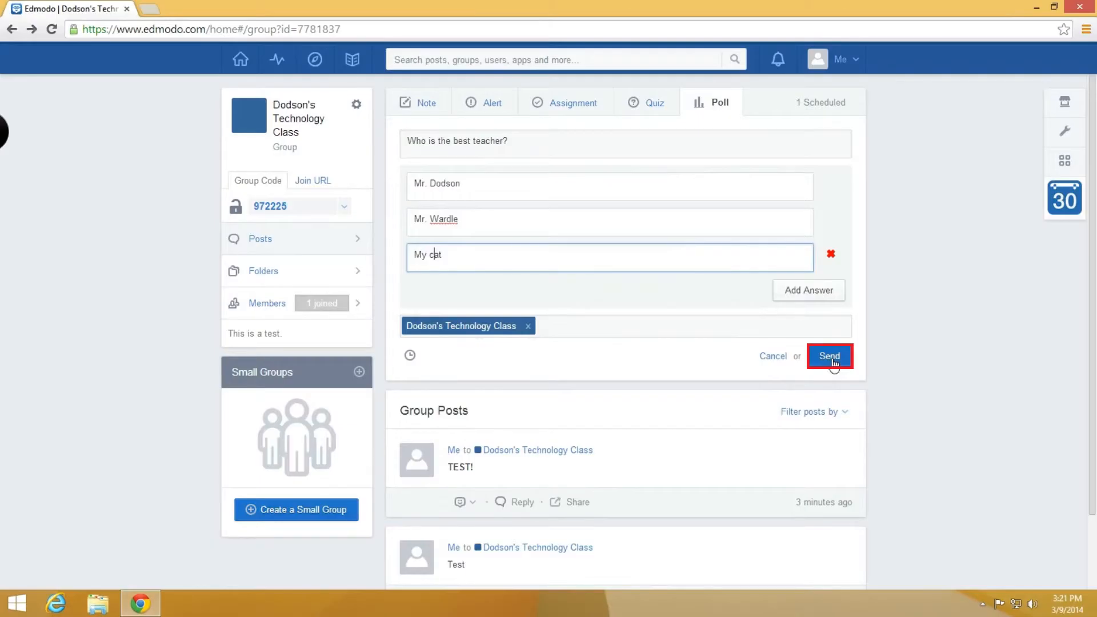
left_click(829, 356)
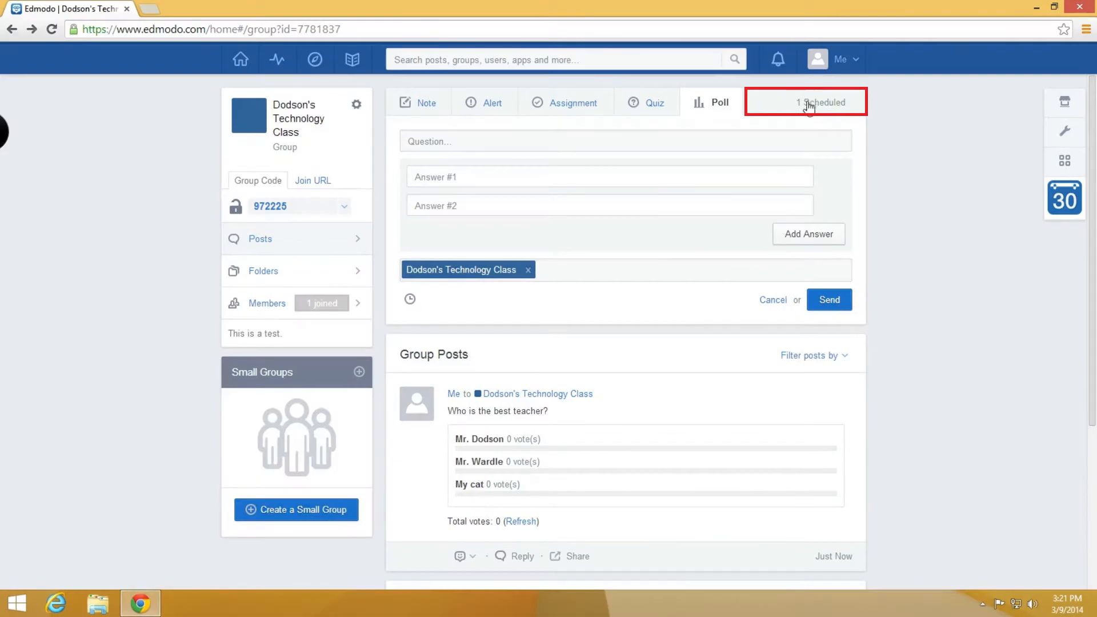
left_click(808, 104)
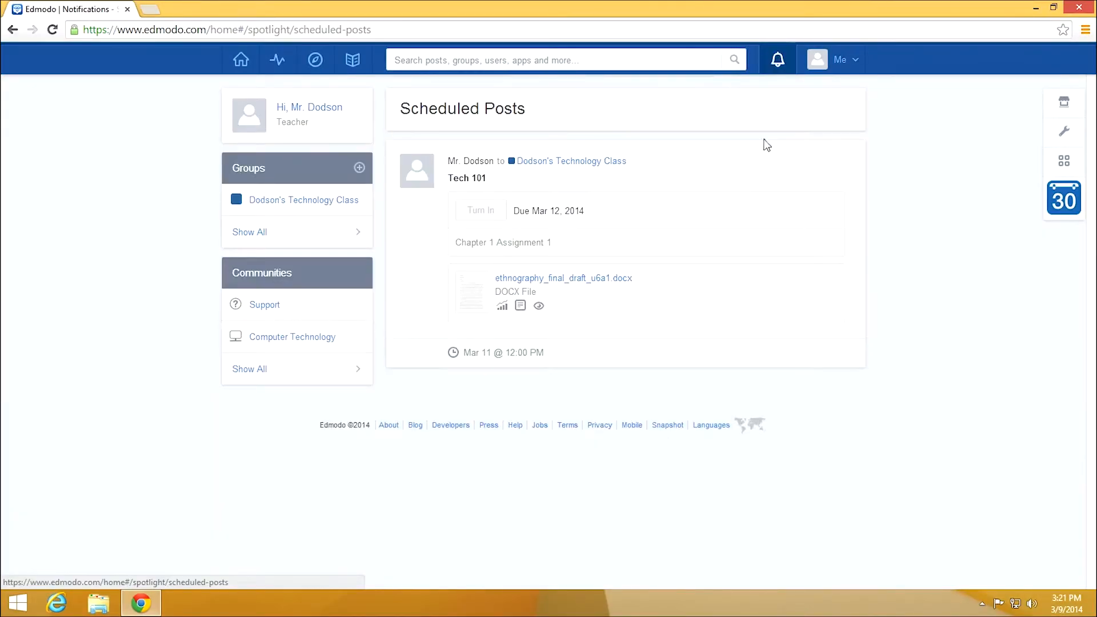